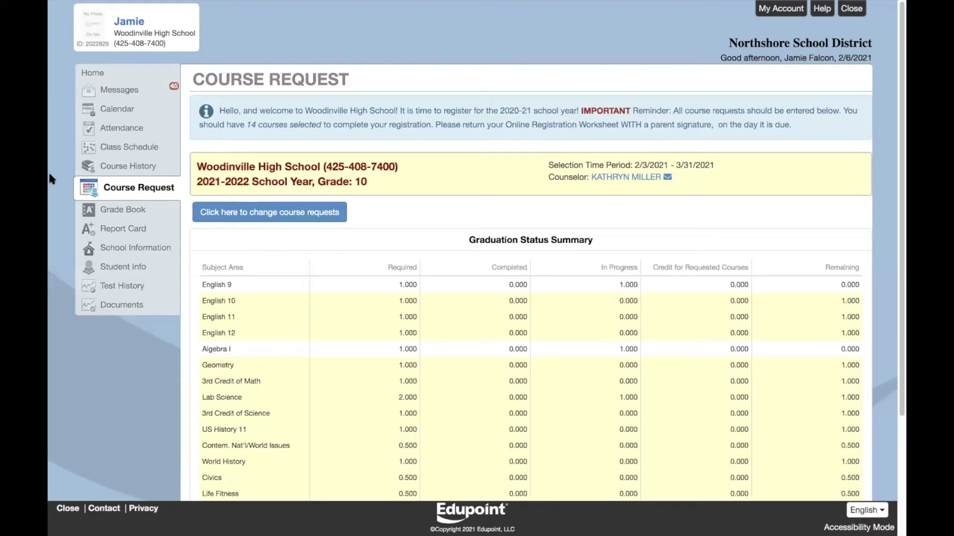
# - Start changing the course requests, find course ID ENG200, and request both English 10 semesters, ENG200A and ENG200B
pyautogui.click(208, 212)
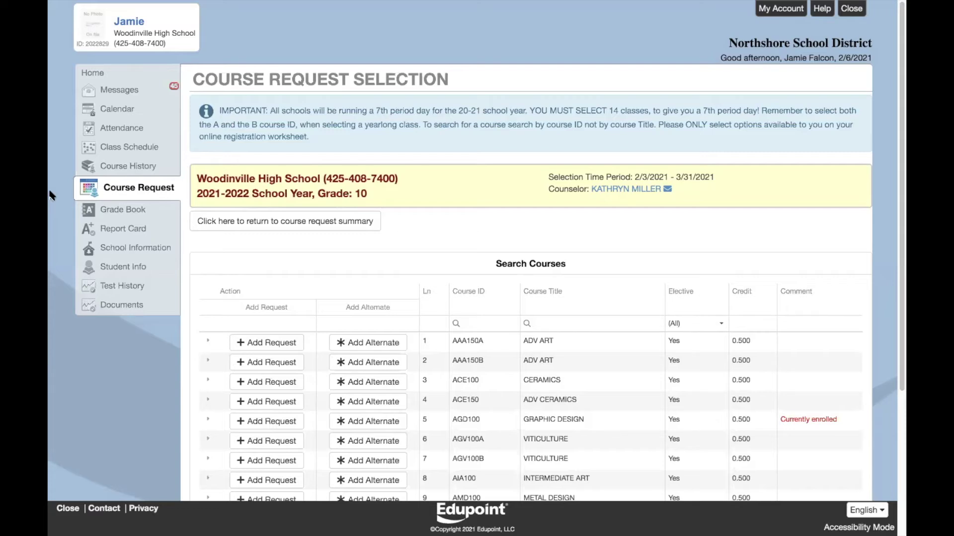
pyautogui.click(472, 323)
pyautogui.write('ENG200')
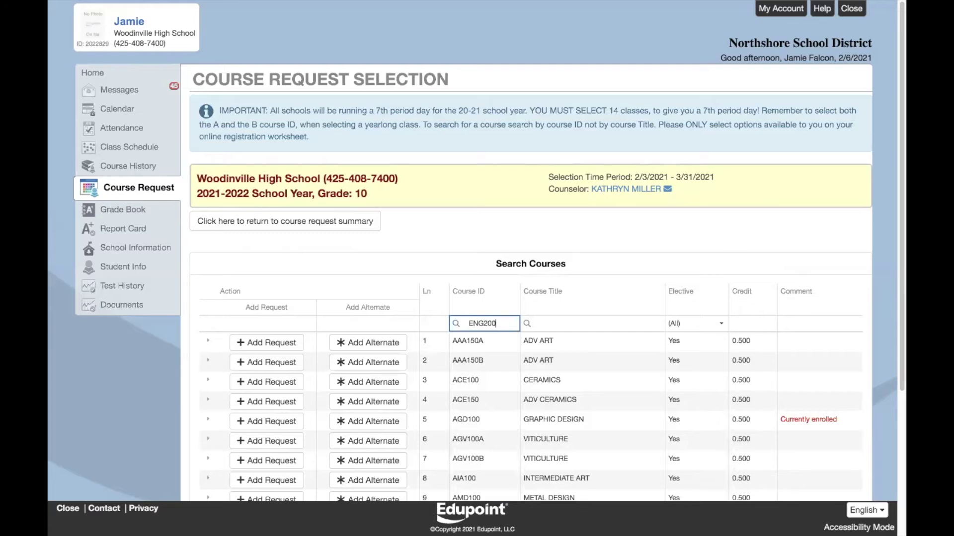
pyautogui.press('Return')
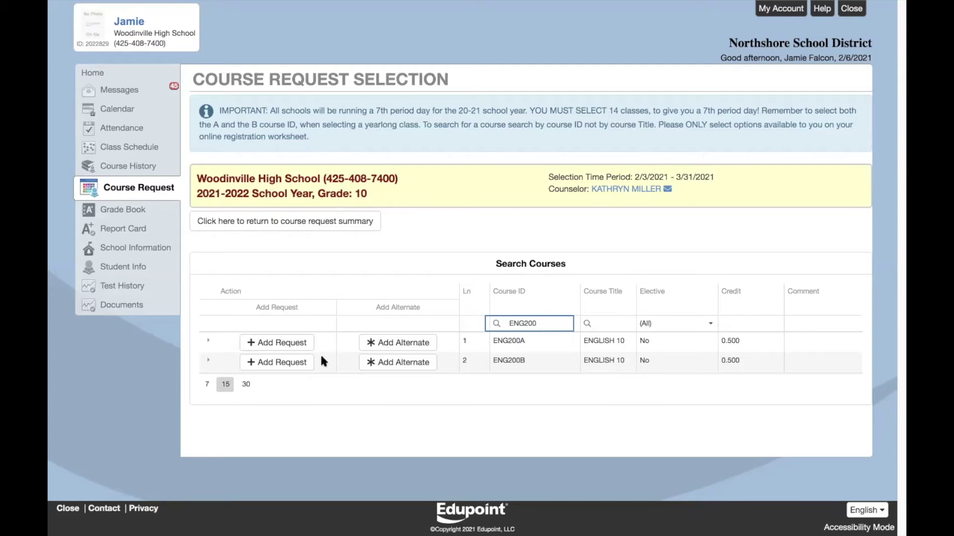
pyautogui.click(277, 343)
pyautogui.click(279, 474)
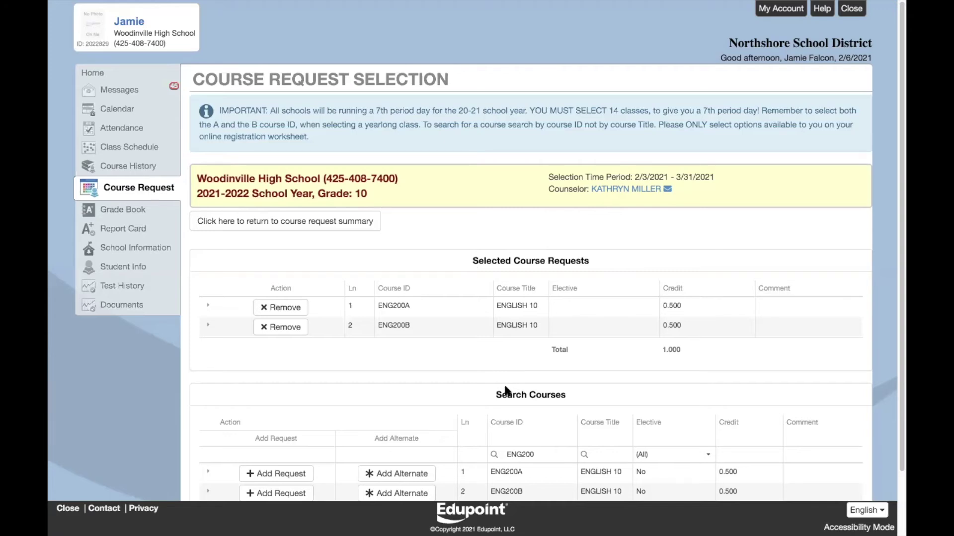
# - Search the courses by ID MGE100 and add requests for both Geometry semesters, MGE100A and MGE100B
pyautogui.click(542, 451)
pyautogui.press('BackSpace')
pyautogui.press('BackSpace')
pyautogui.press('BackSpace')
pyautogui.press('BackSpace')
pyautogui.press('BackSpace')
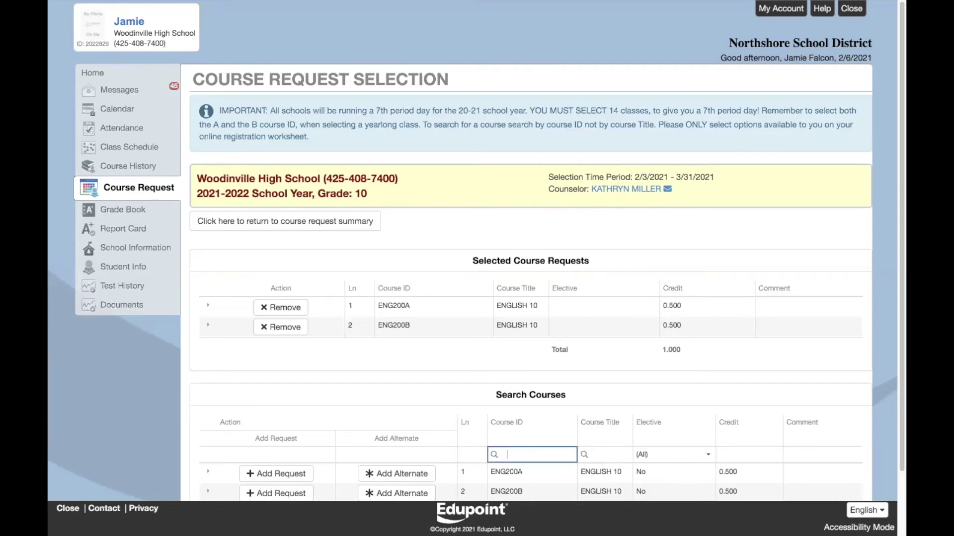
pyautogui.write('MGE100')
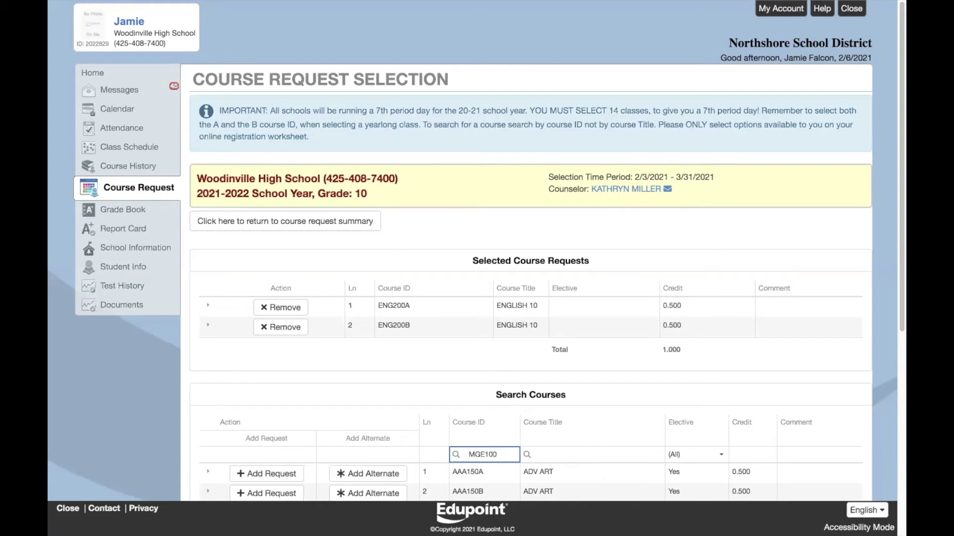
pyautogui.scroll(-3, 422, 407)
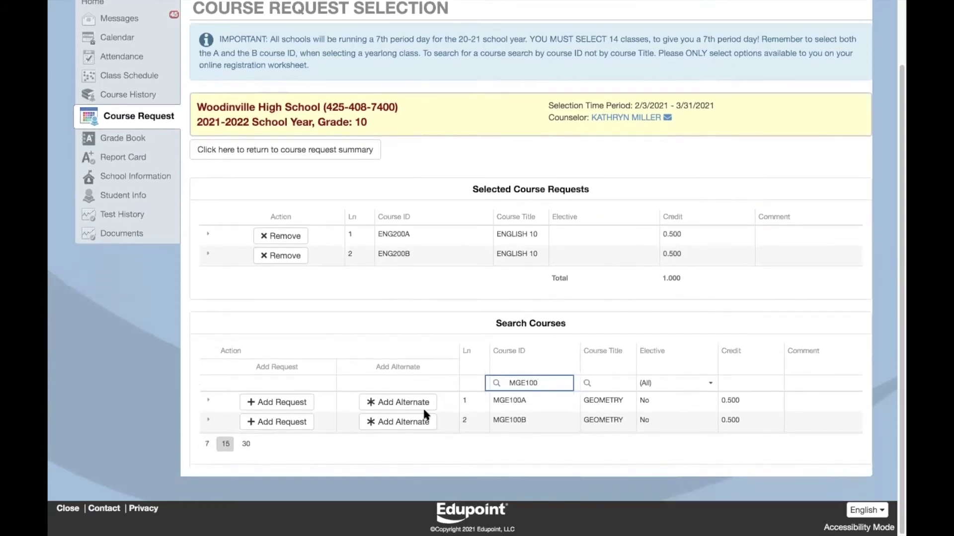
pyautogui.click(293, 397)
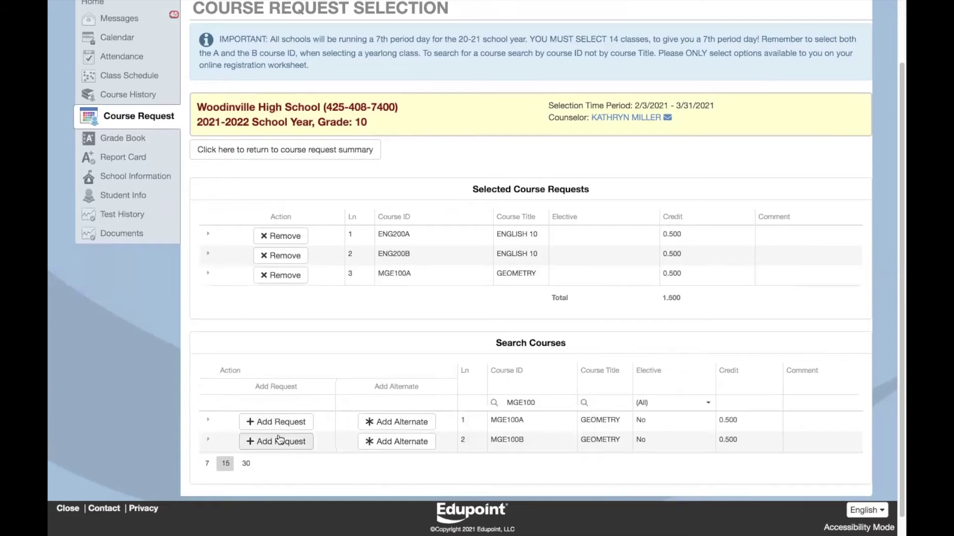
pyautogui.click(279, 440)
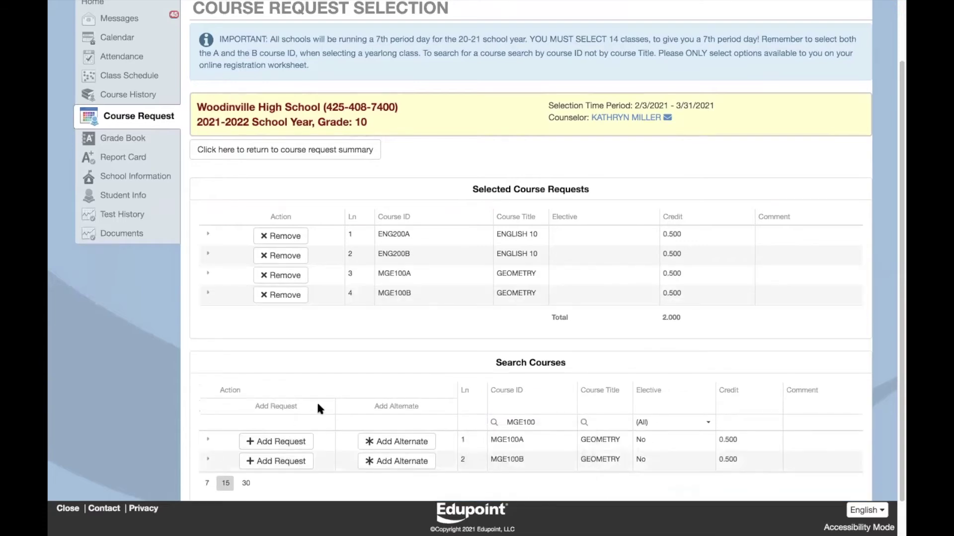
# - Search the courses by ID SCP100 and add requests for both Physics semesters, SCP100A and SCP100B
pyautogui.click(535, 422)
pyautogui.moveTo(535, 422); pyautogui.dragTo(503, 424)
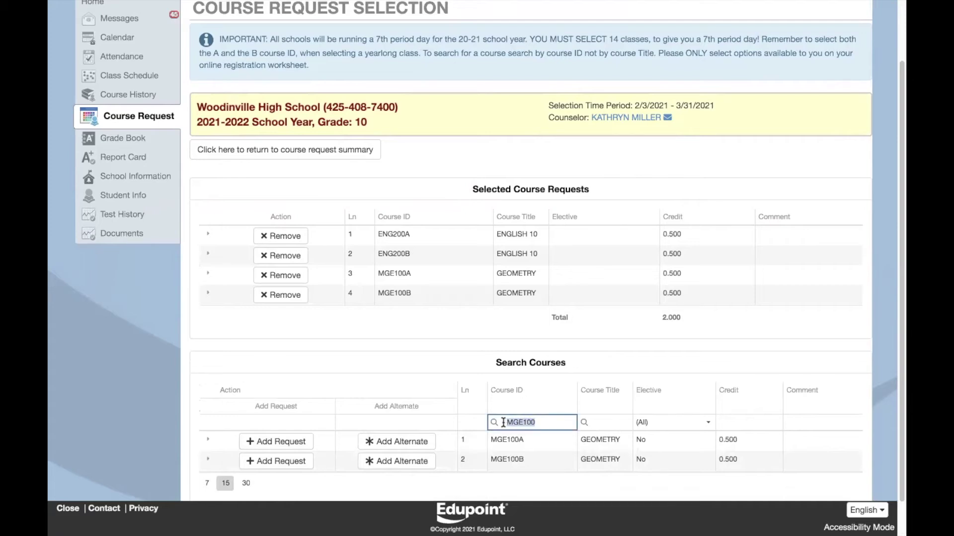
pyautogui.press('BackSpace')
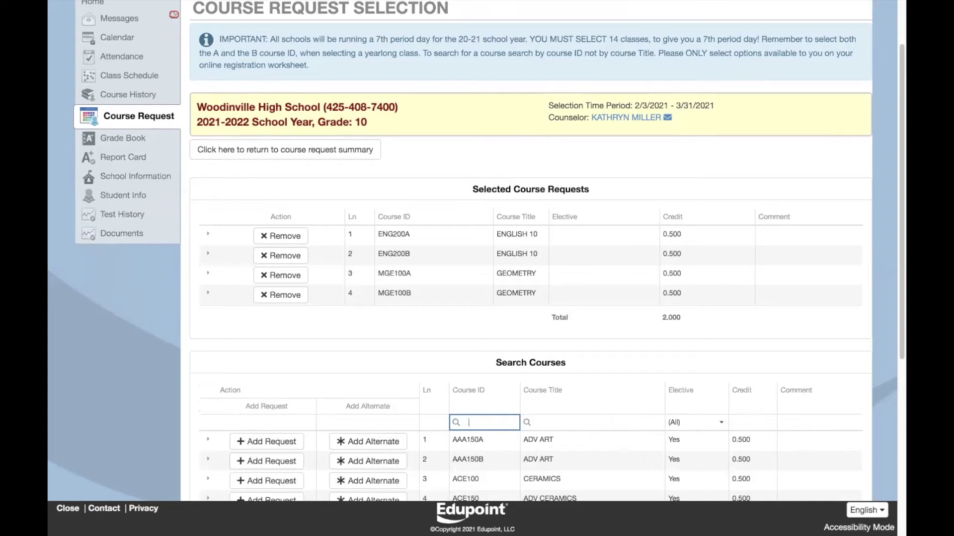
pyautogui.write('SC')
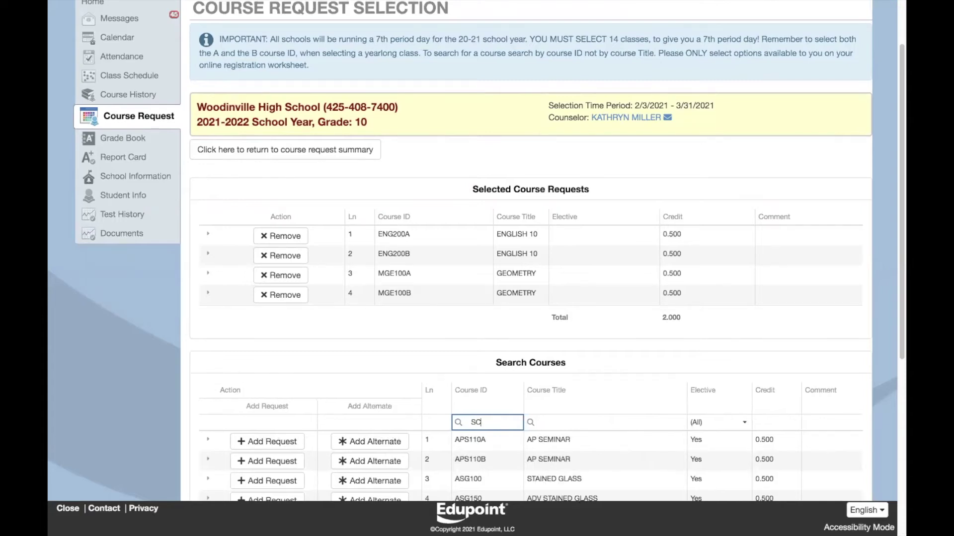
pyautogui.write('P100')
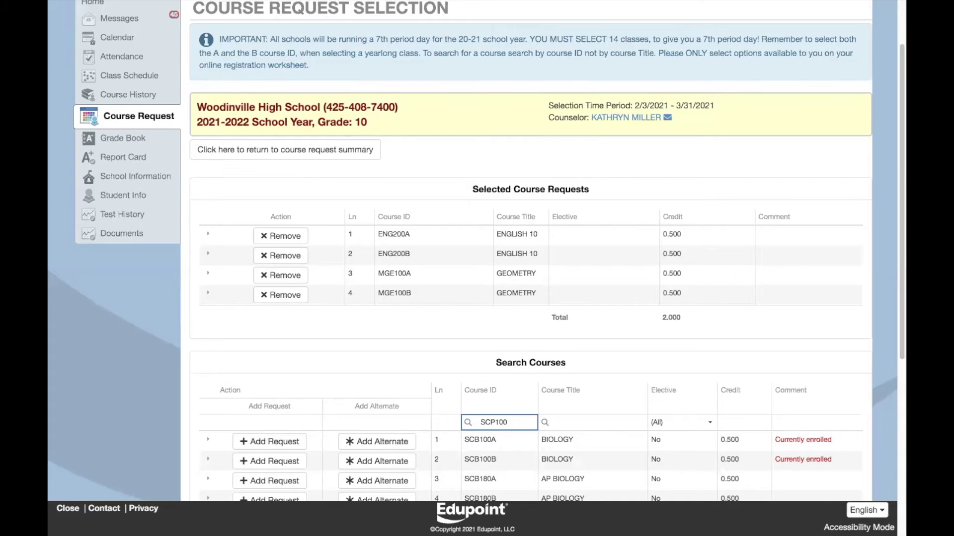
pyautogui.click(292, 441)
pyautogui.click(288, 480)
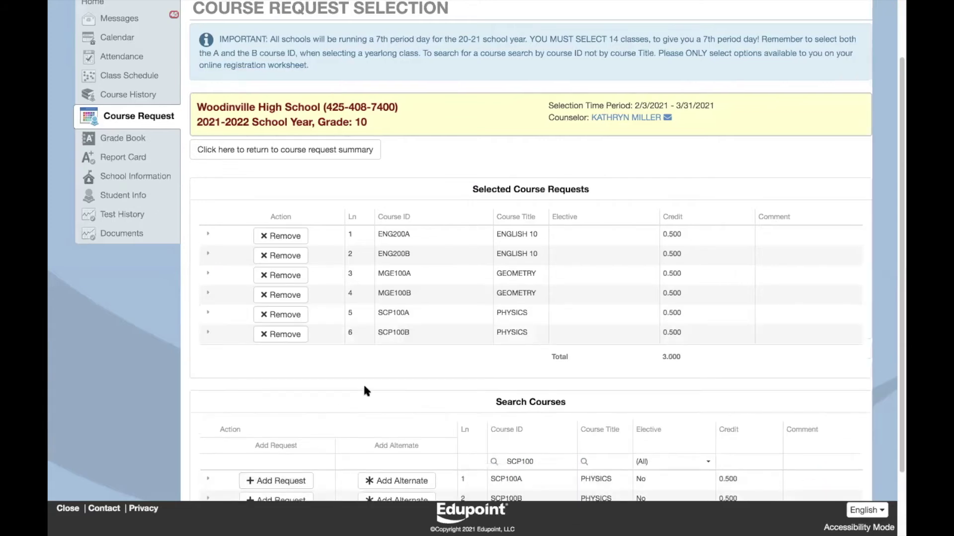
# - Search the courses by ID APP100 and add requests for both AP Psychology semesters, APP100A and APP100B
pyautogui.scroll(-2, 365, 391)
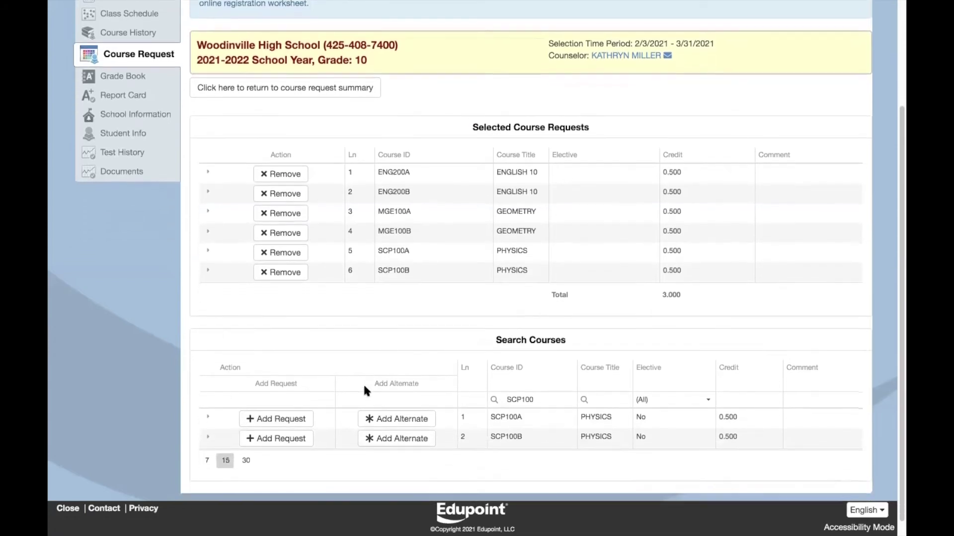
pyautogui.moveTo(534, 400); pyautogui.dragTo(502, 396)
pyautogui.press('BackSpace')
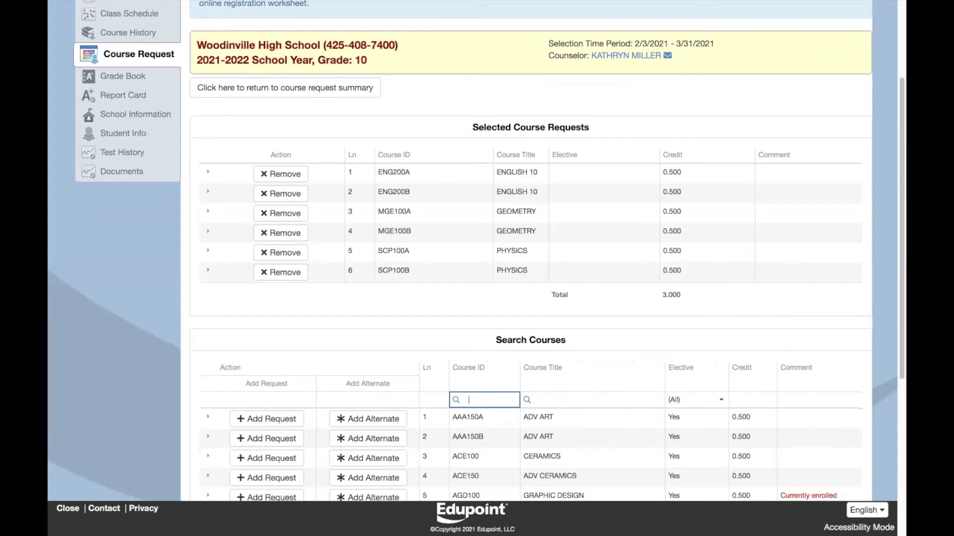
pyautogui.write('APP100')
pyautogui.scroll(-1, 296, 405)
pyautogui.click(295, 406)
pyautogui.click(282, 441)
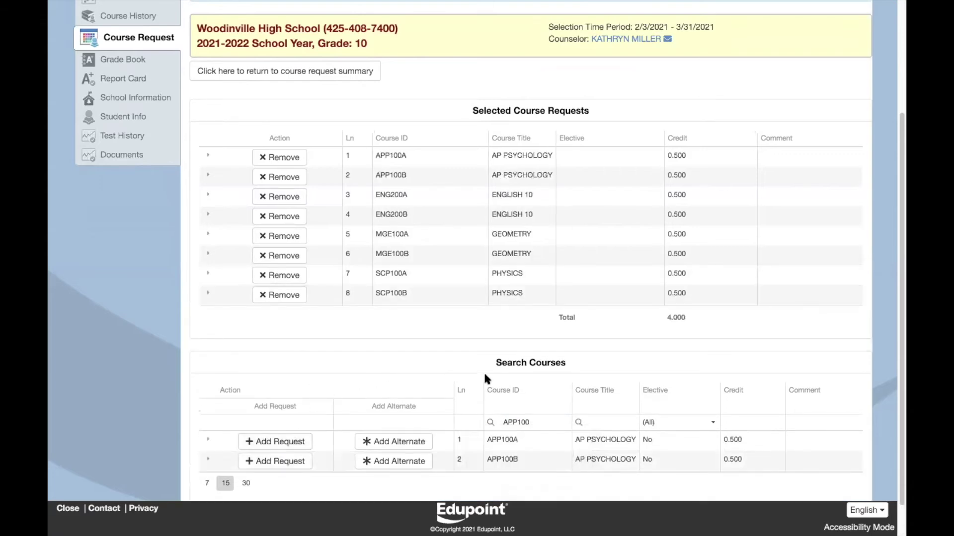
# - Search the courses by ID WLX200 and add requests for both ASL 200 semesters, WLX200A and WLX200B
pyautogui.moveTo(535, 422); pyautogui.dragTo(500, 424)
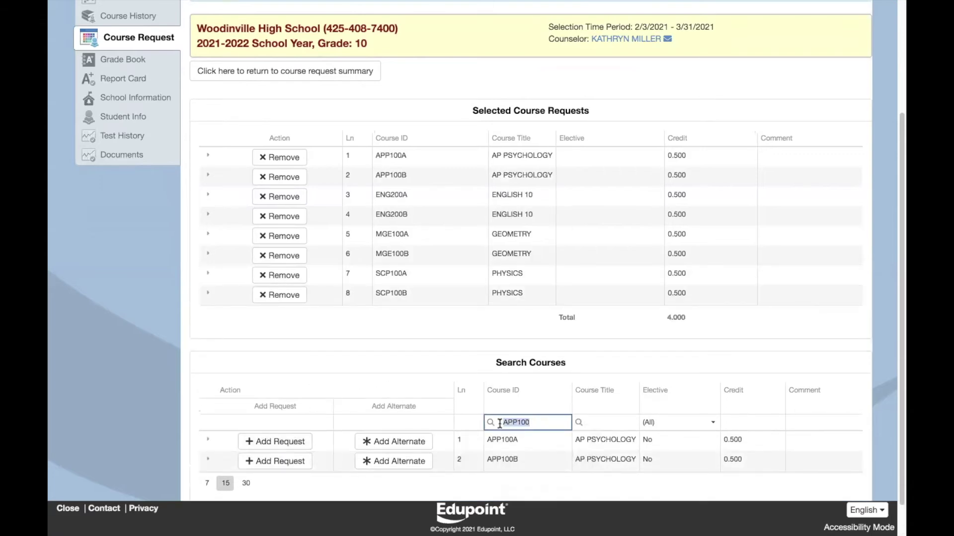
pyautogui.press('BackSpace')
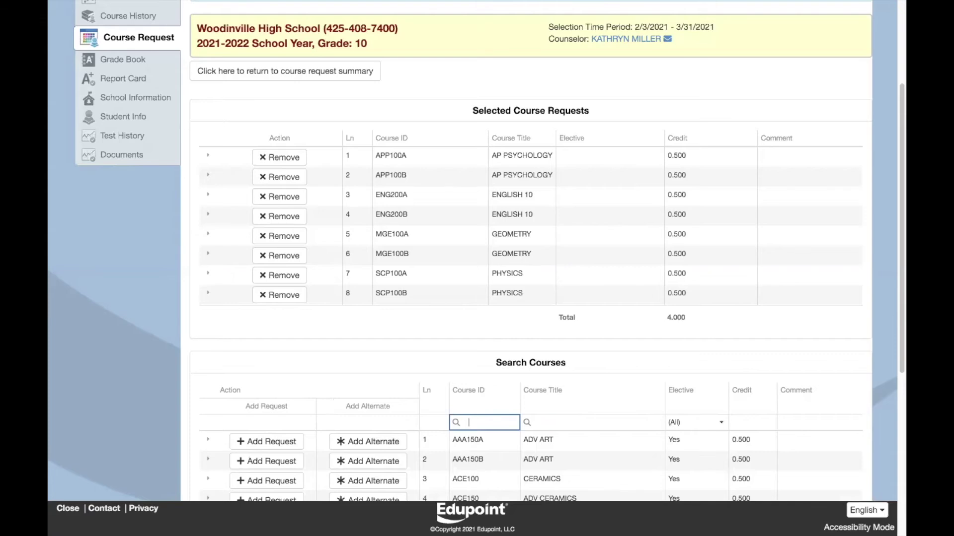
pyautogui.write('WLX200')
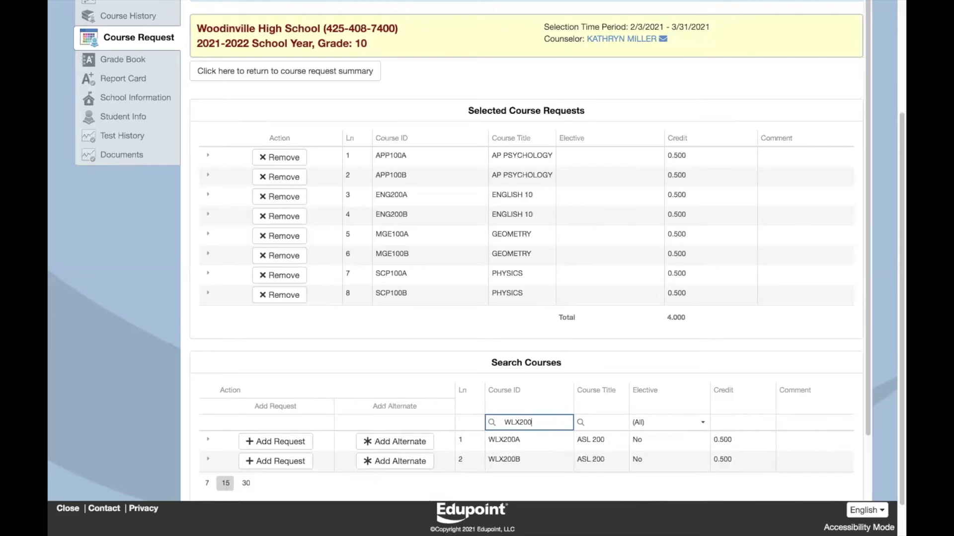
pyautogui.click(273, 423)
pyautogui.click(272, 459)
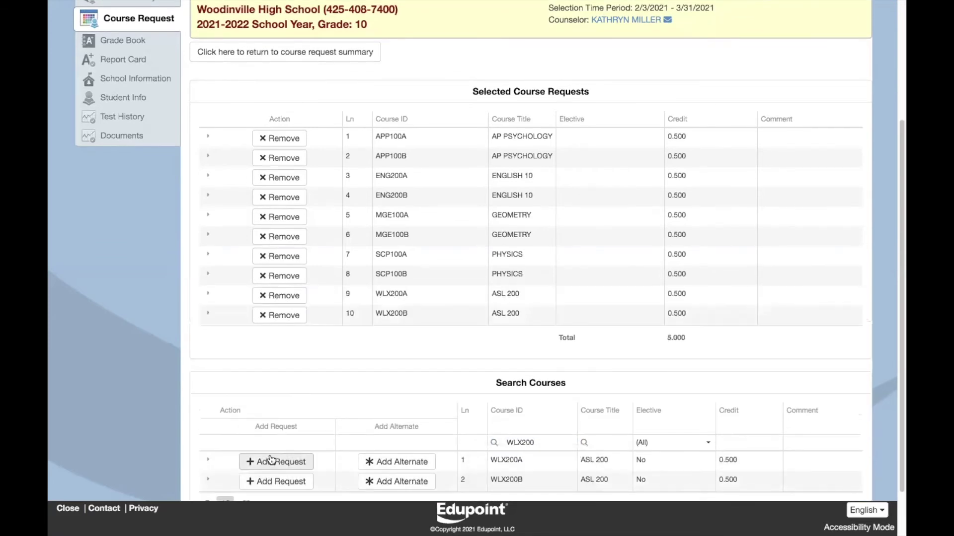
# - Search the courses by ID PLF240 and add the Life Fitness Yoga request twice
pyautogui.click(534, 442)
pyautogui.press('BackSpace')
pyautogui.press('BackSpace')
pyautogui.press('BackSpace')
pyautogui.press('BackSpace')
pyautogui.press('BackSpace')
pyautogui.press('BackSpace')
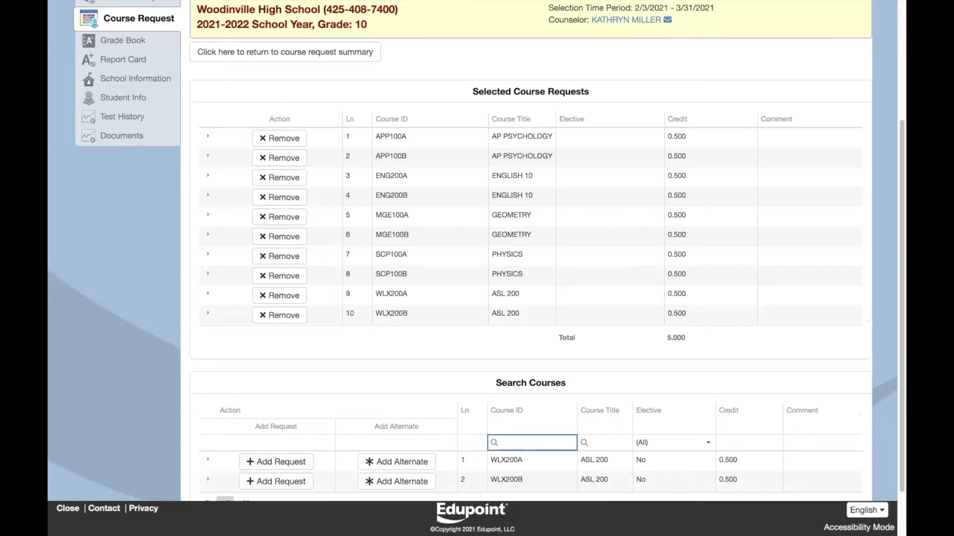
pyautogui.write('PL')
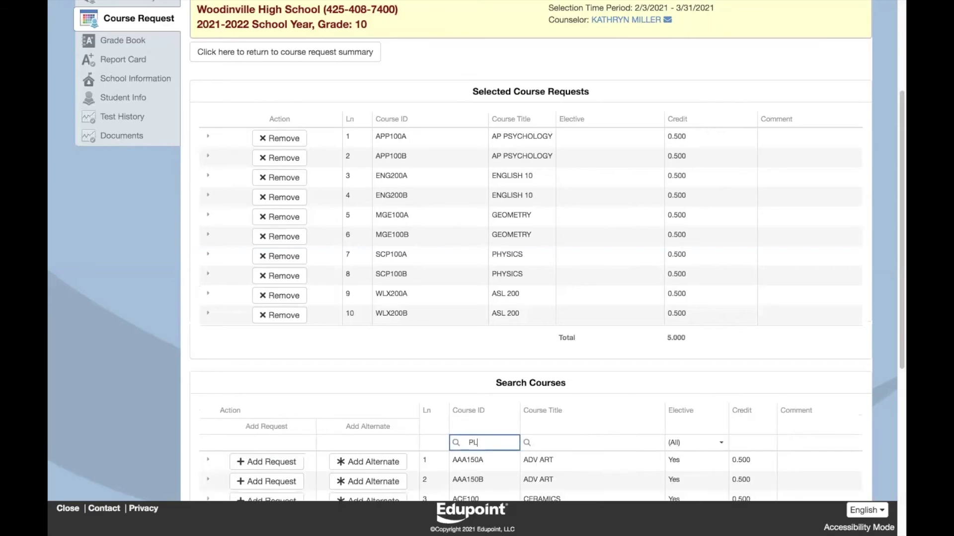
pyautogui.write('F240')
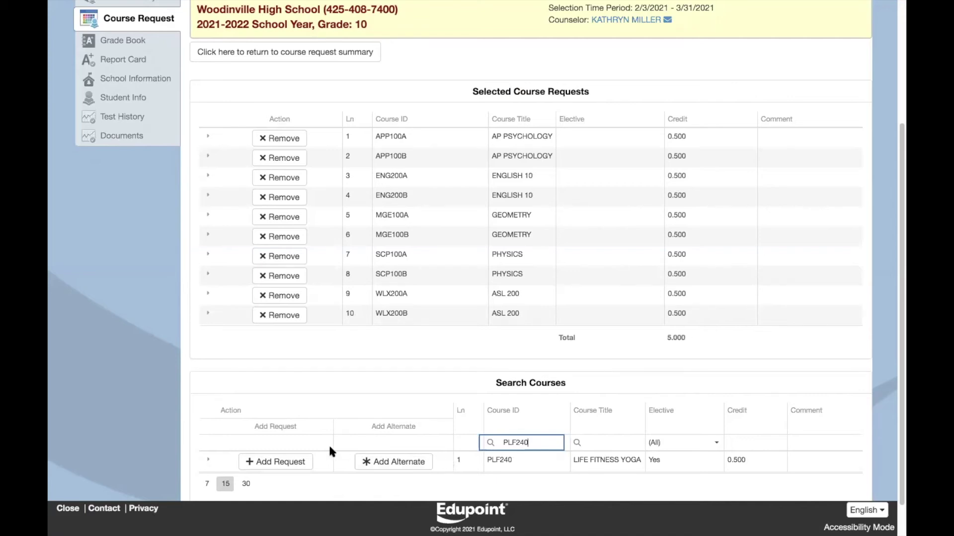
pyautogui.click(296, 462)
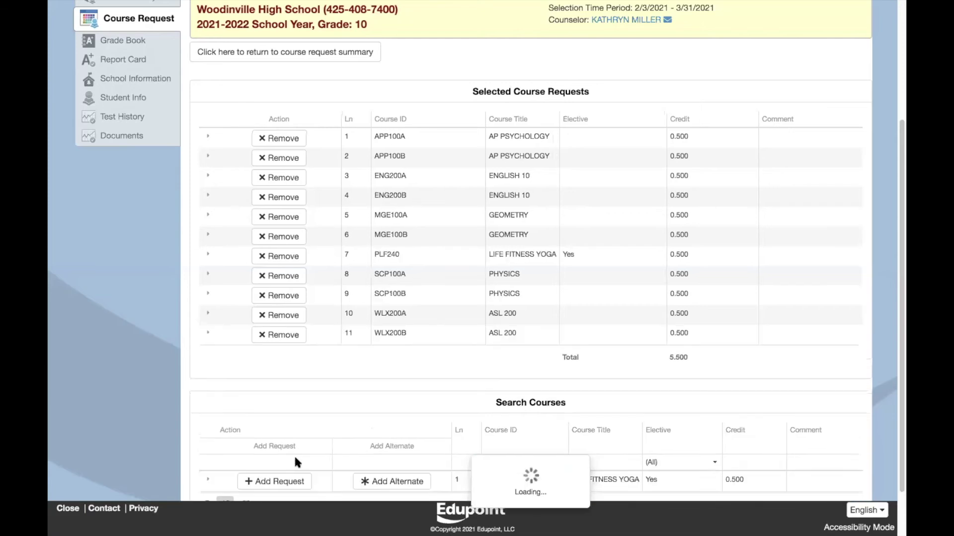
pyautogui.click(287, 481)
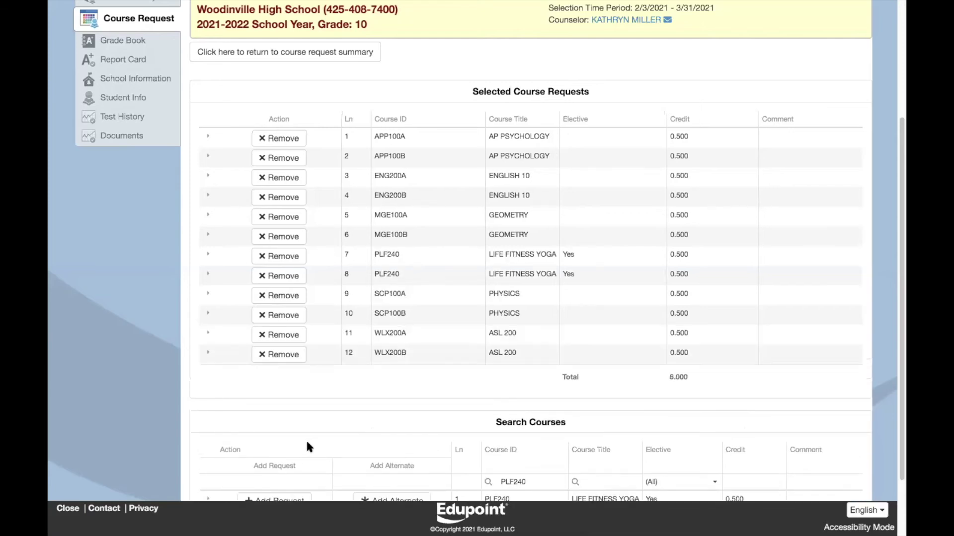
# - Search the courses by ID YYN210 and add the Leadership Class request twice
pyautogui.click(529, 480)
pyautogui.press('BackSpace')
pyautogui.press('BackSpace')
pyautogui.press('BackSpace')
pyautogui.press('BackSpace')
pyautogui.press('BackSpace')
pyautogui.press('BackSpace')
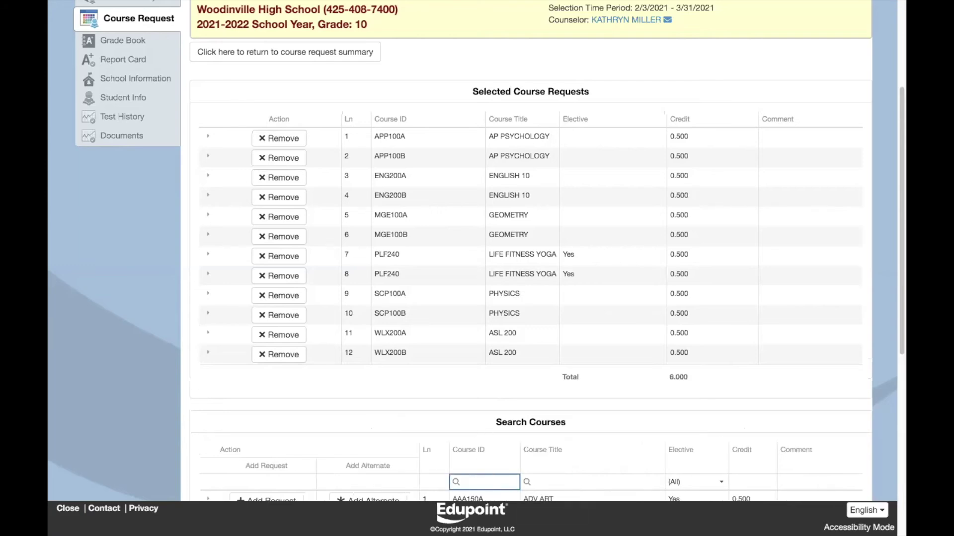
pyautogui.write('YYN2')
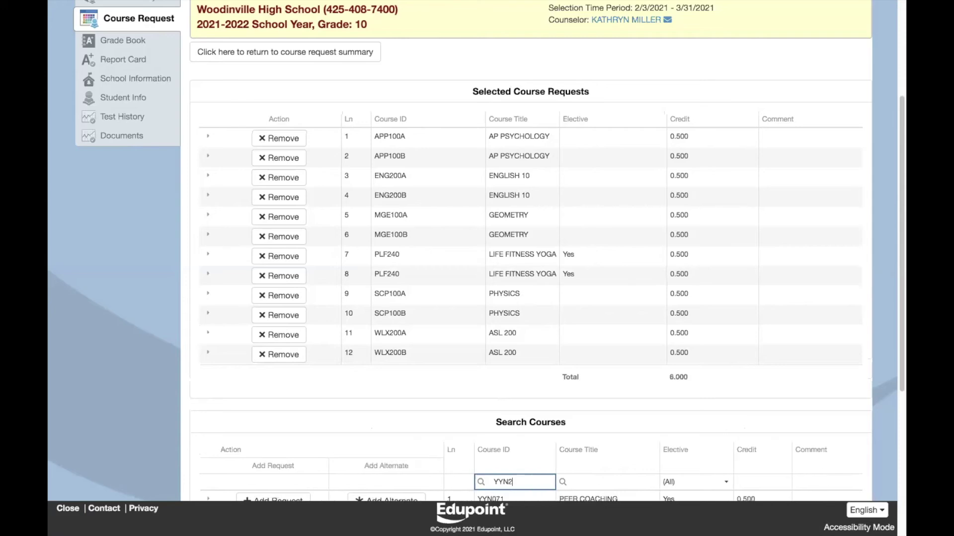
pyautogui.write('10')
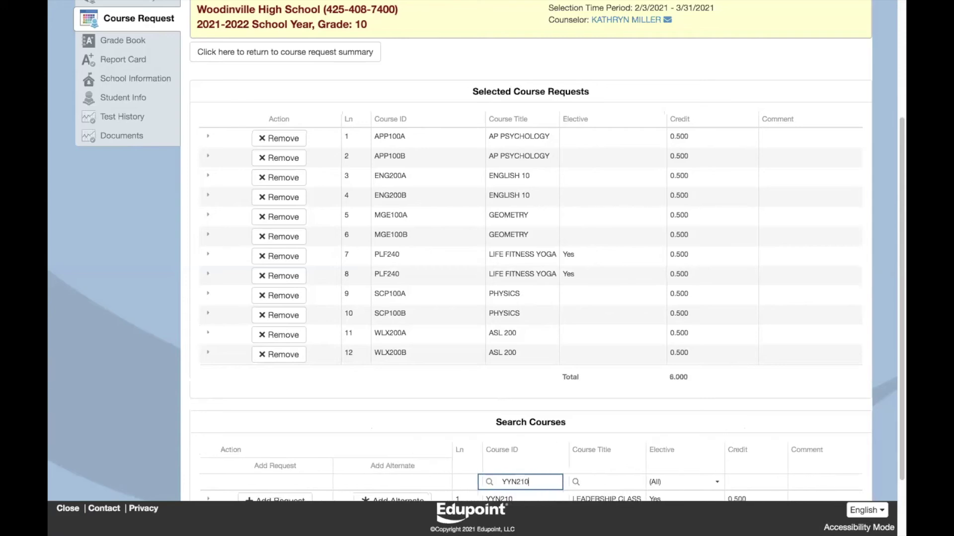
pyautogui.scroll(-2, 452, 445)
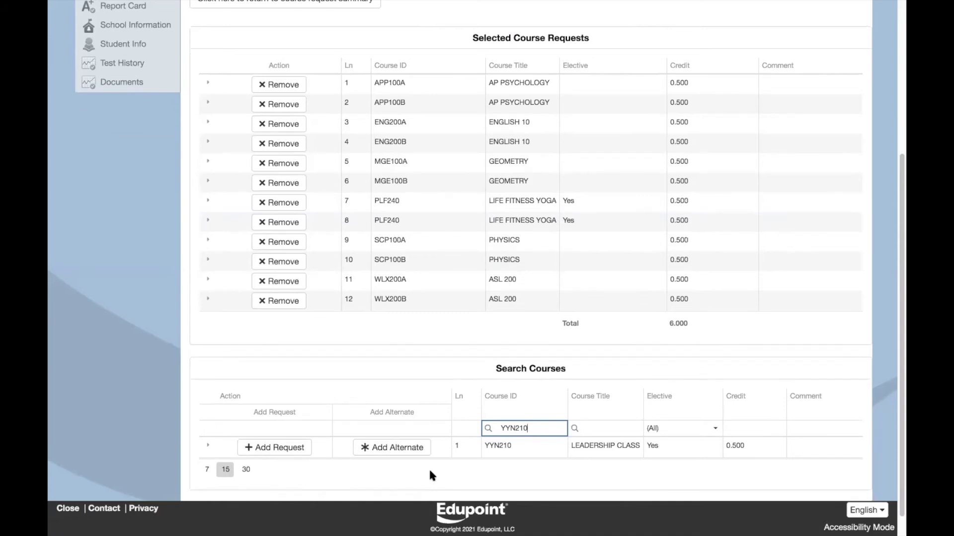
pyautogui.click(293, 446)
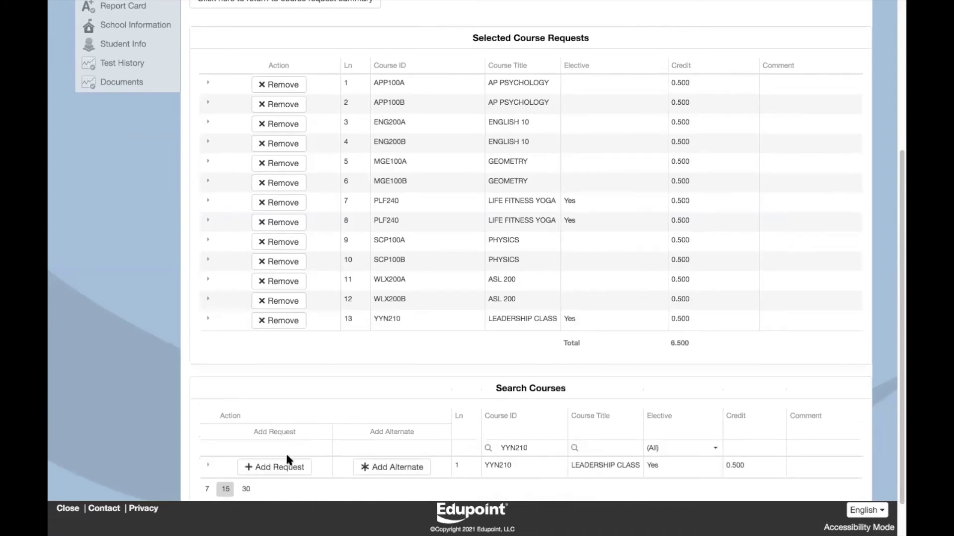
pyautogui.click(284, 463)
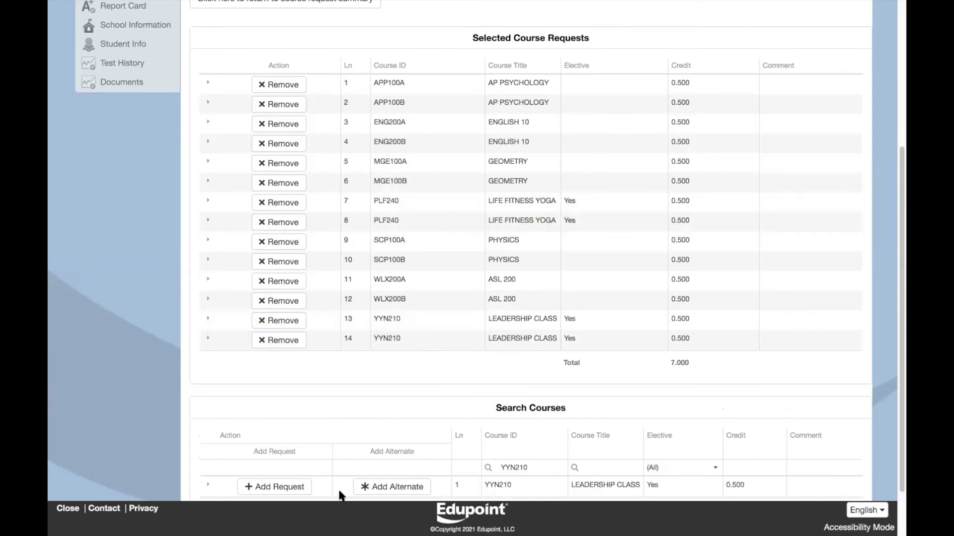
# - Search the courses by ID PLF200 and add PE Life Fitness as an alternate course request
pyautogui.scroll(2, 341, 495)
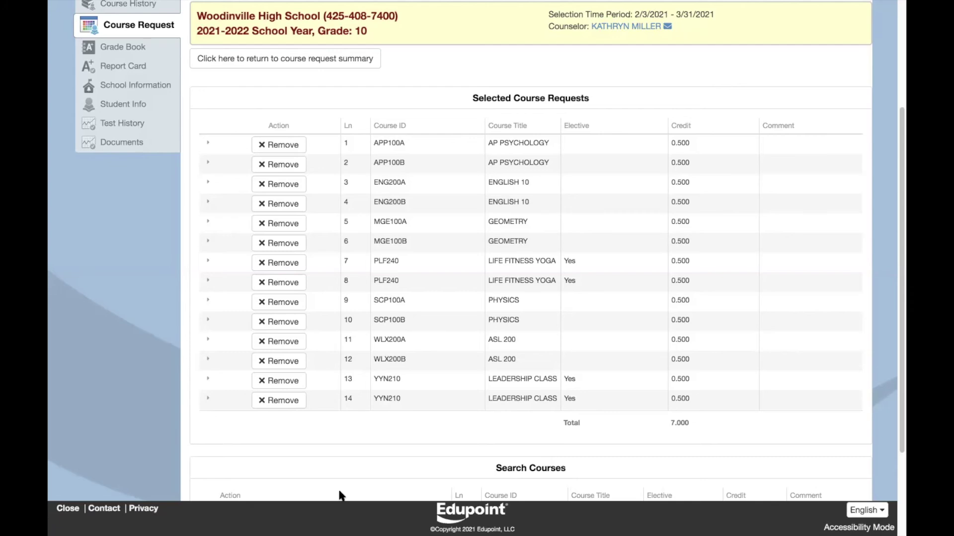
pyautogui.scroll(-3, 340, 494)
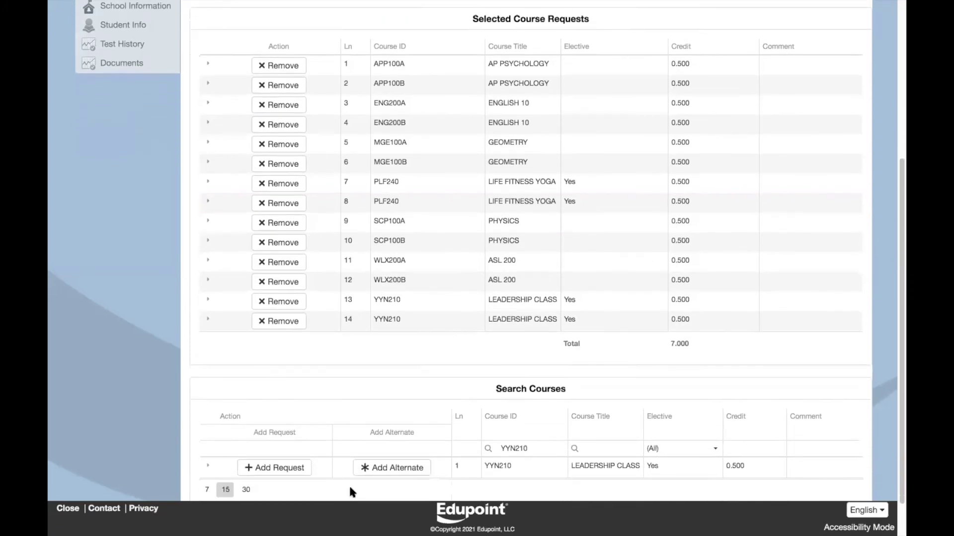
pyautogui.click(527, 448)
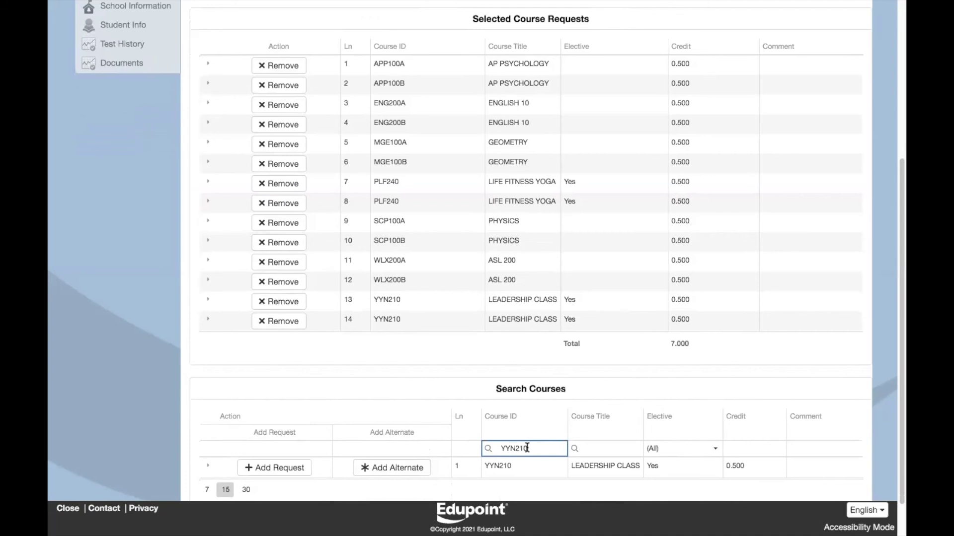
pyautogui.press('BackSpace')
pyautogui.press('BackSpace')
pyautogui.press('BackSpace')
pyautogui.press('BackSpace')
pyautogui.press('BackSpace')
pyautogui.press('BackSpace')
pyautogui.write('PLF200')
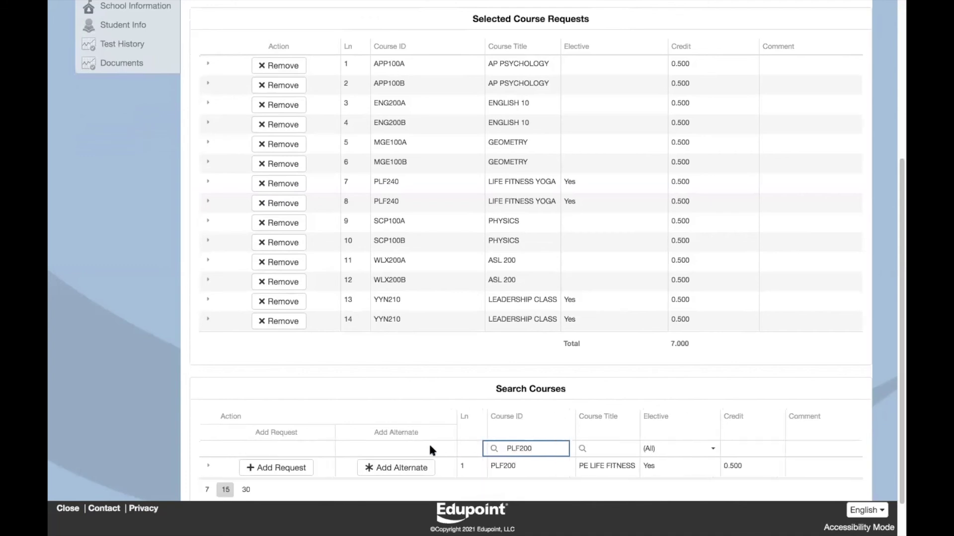
pyautogui.scroll(-1, 417, 448)
pyautogui.click(400, 442)
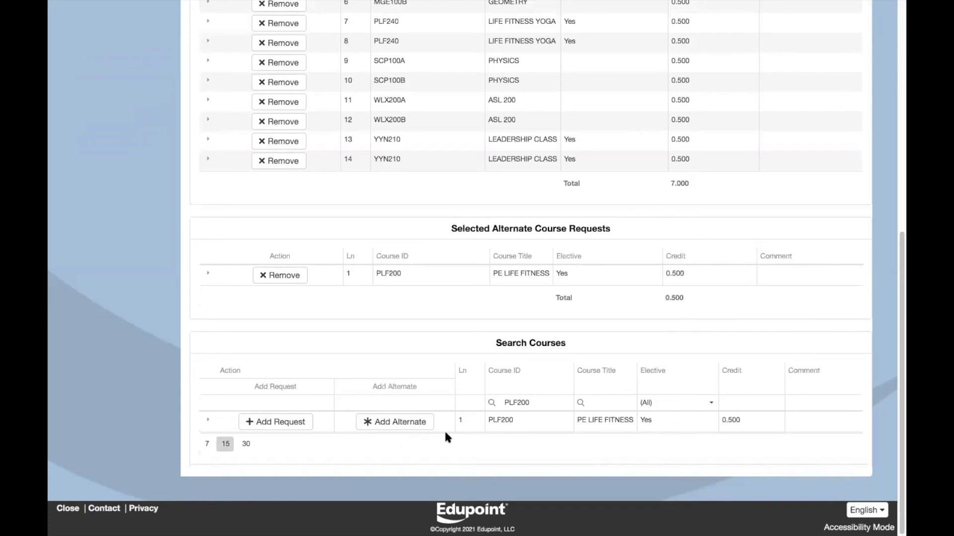
# - Search the courses by ID SSW205 and add both AP World History semesters, SSW205A and SSW205B, as alternates
pyautogui.click(530, 403)
pyautogui.press('BackSpace')
pyautogui.press('BackSpace')
pyautogui.press('BackSpace')
pyautogui.press('BackSpace')
pyautogui.press('BackSpace')
pyautogui.press('BackSpace')
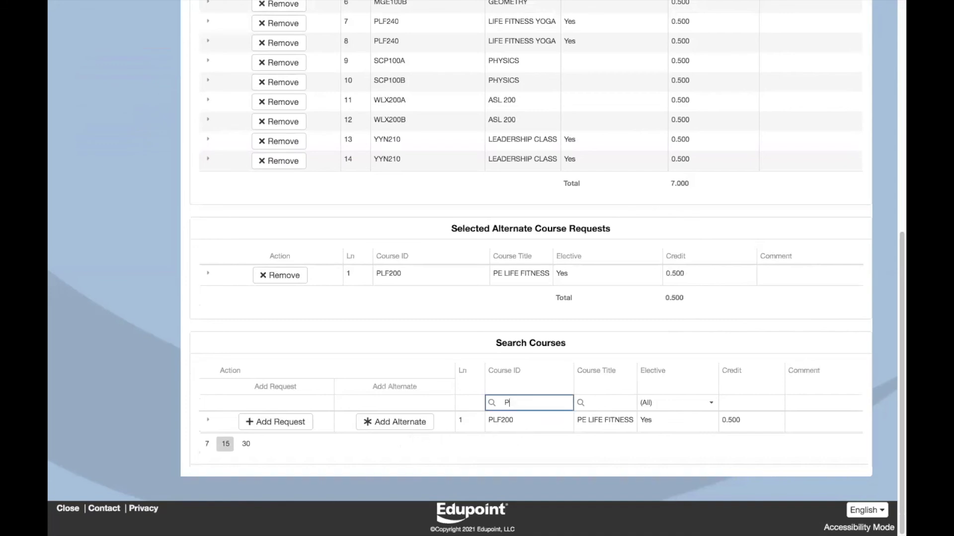
pyautogui.write('SSW205')
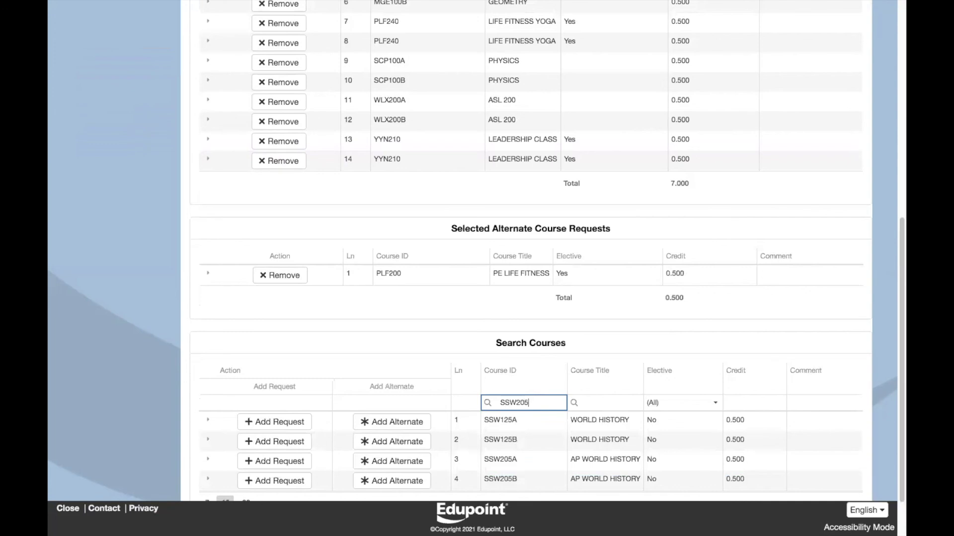
pyautogui.click(374, 422)
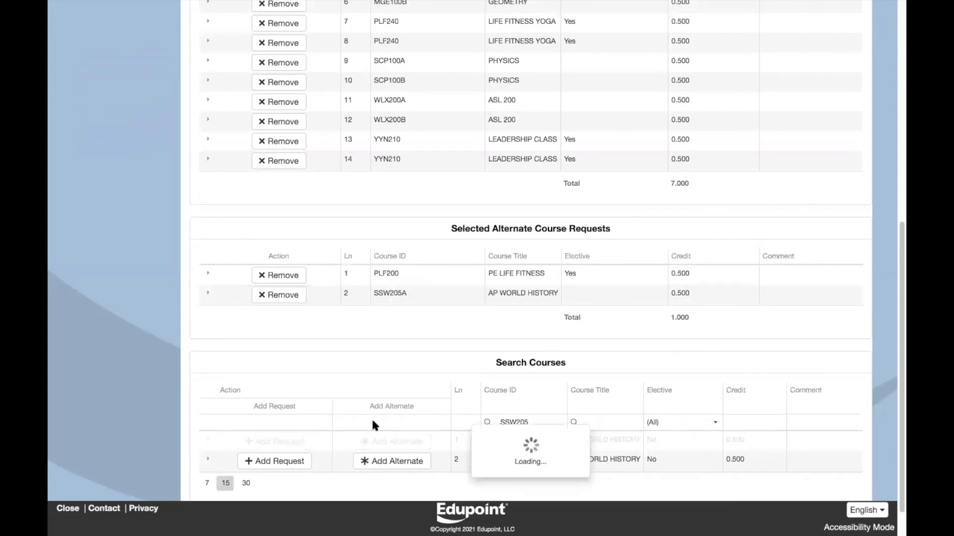
pyautogui.click(379, 462)
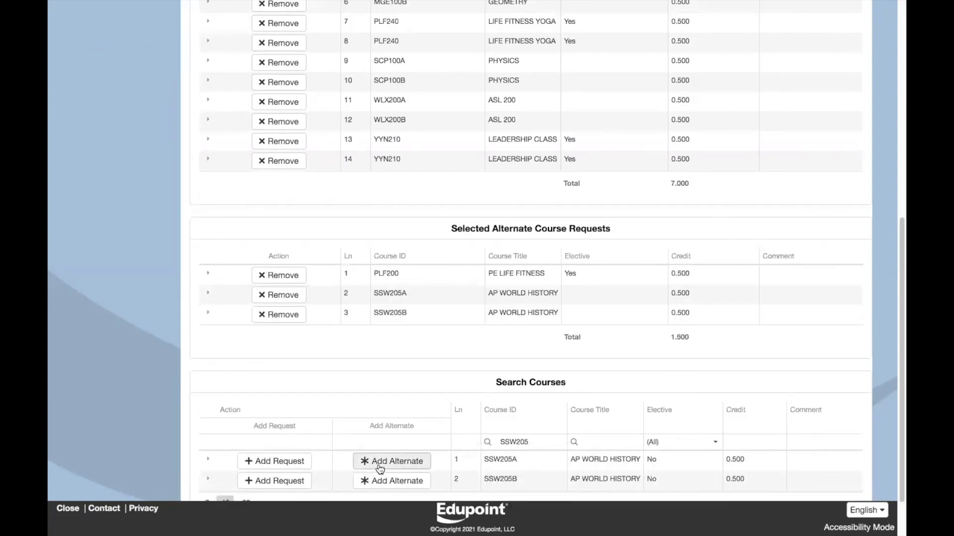
# - Search the courses by ID SCM100 and add both Marine Biology semesters, SCM100A and SCM100B, as alternates
pyautogui.click(489, 441)
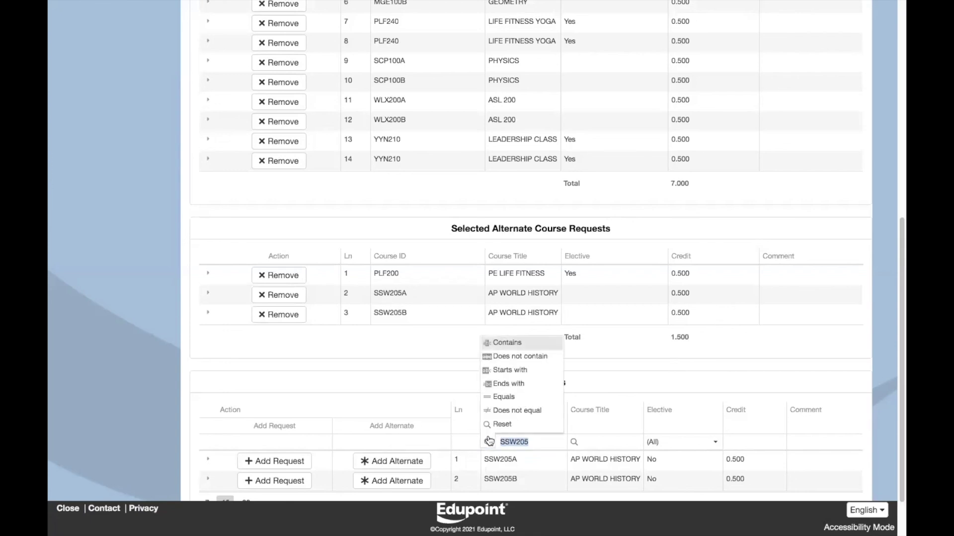
pyautogui.press('BackSpace')
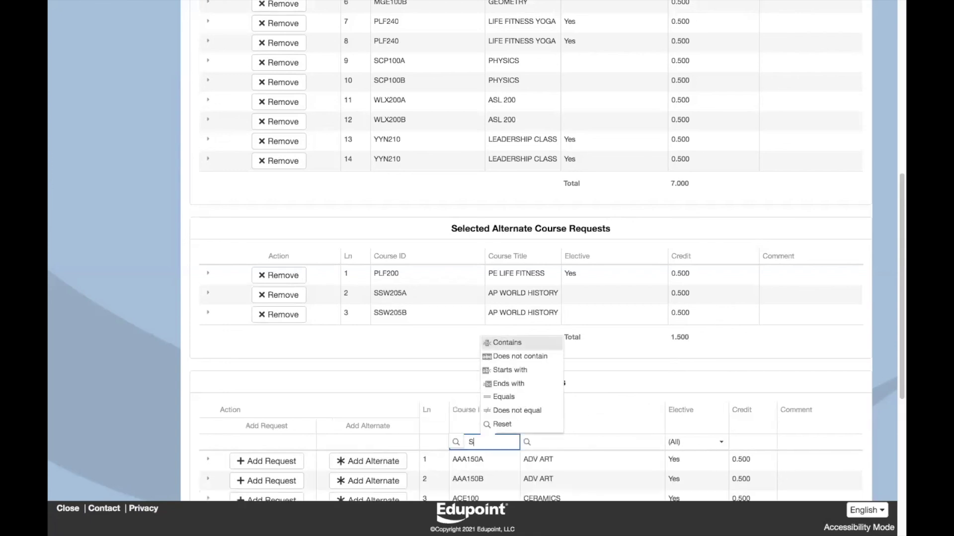
pyautogui.write('SCM100')
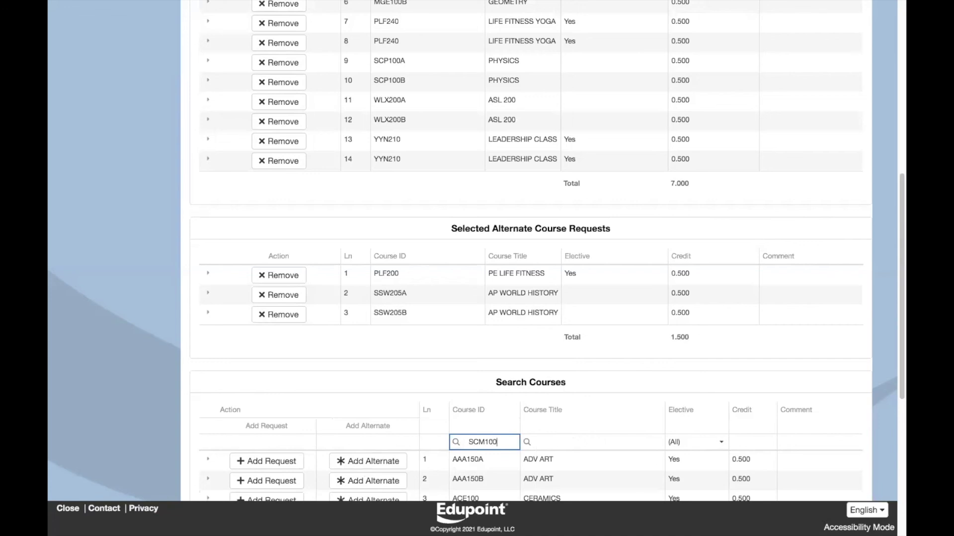
pyautogui.scroll(-1, 395, 427)
pyautogui.click(396, 427)
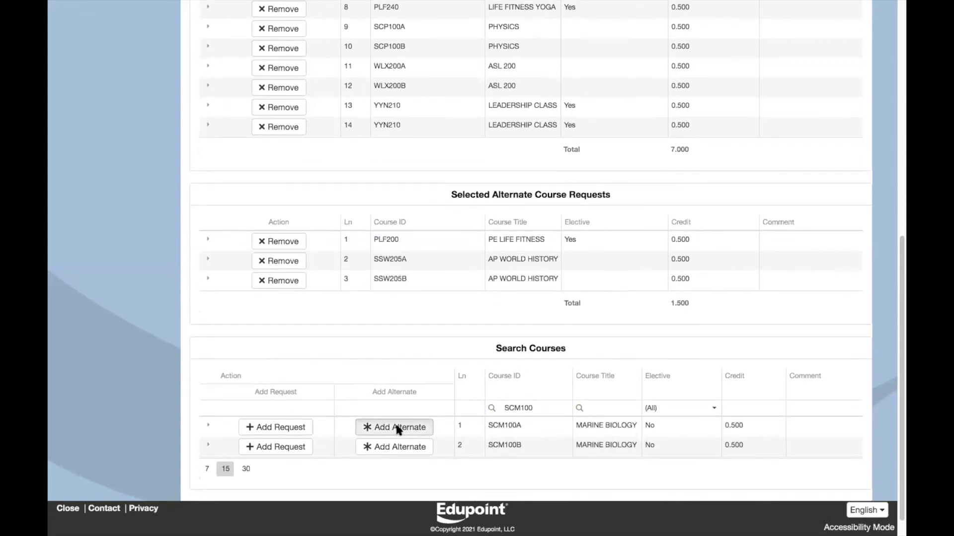
pyautogui.click(392, 472)
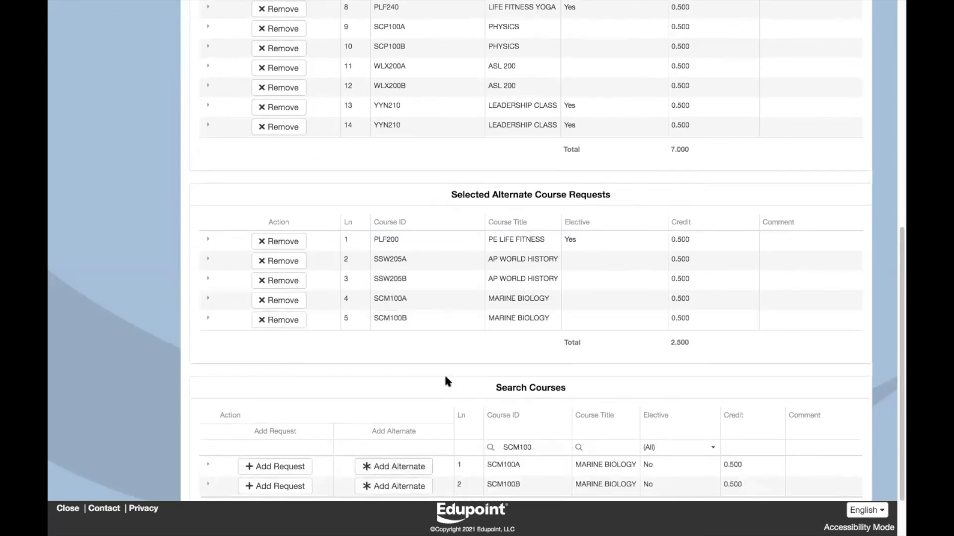
# - Review the lists of selected course requests and selected alternate course requests
pyautogui.scroll(3, 335, 351)
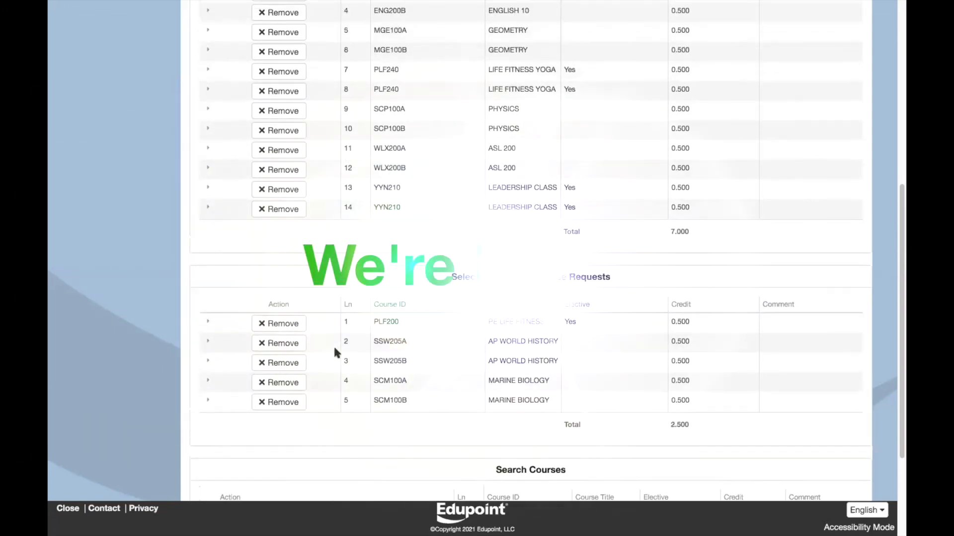
pyautogui.scroll(5, 334, 352)
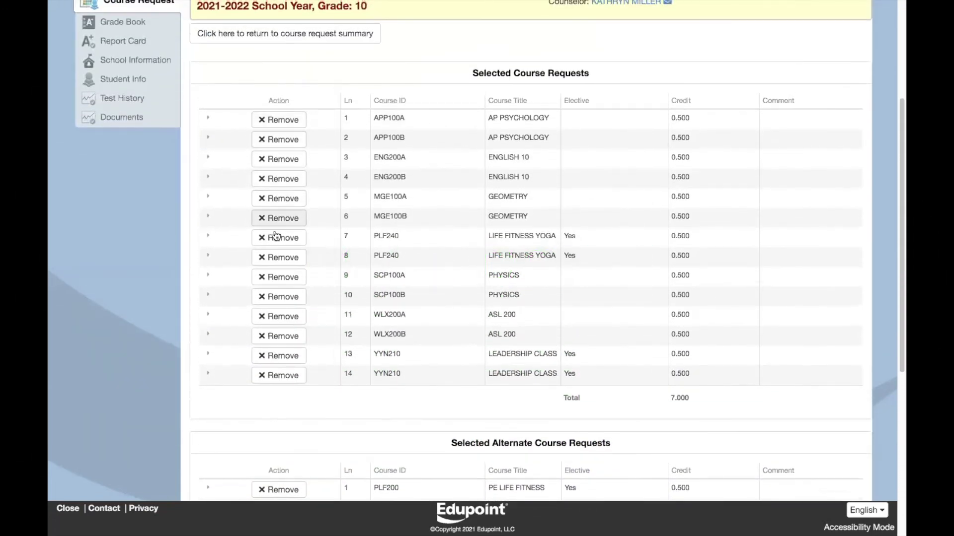
pyautogui.scroll(-2, 382, 328)
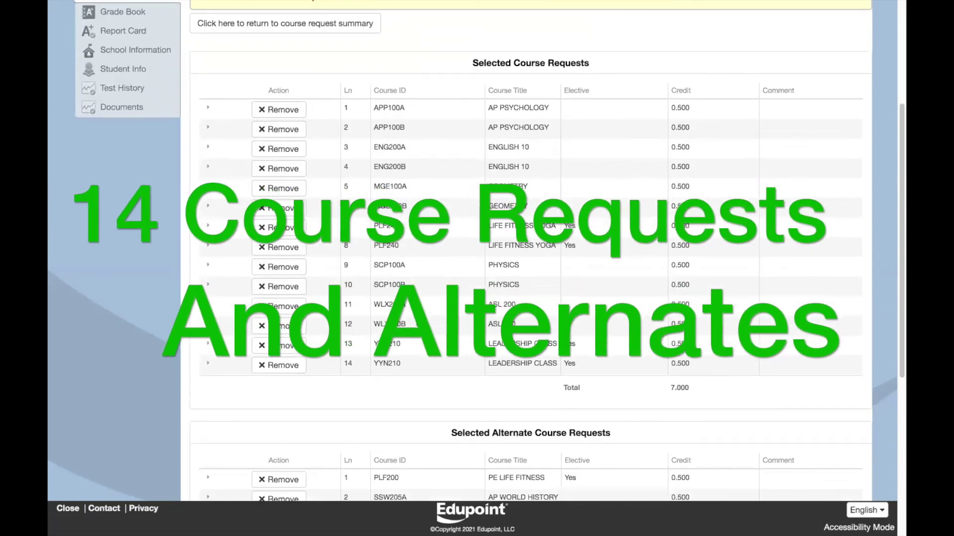
pyautogui.scroll(-3, 418, 322)
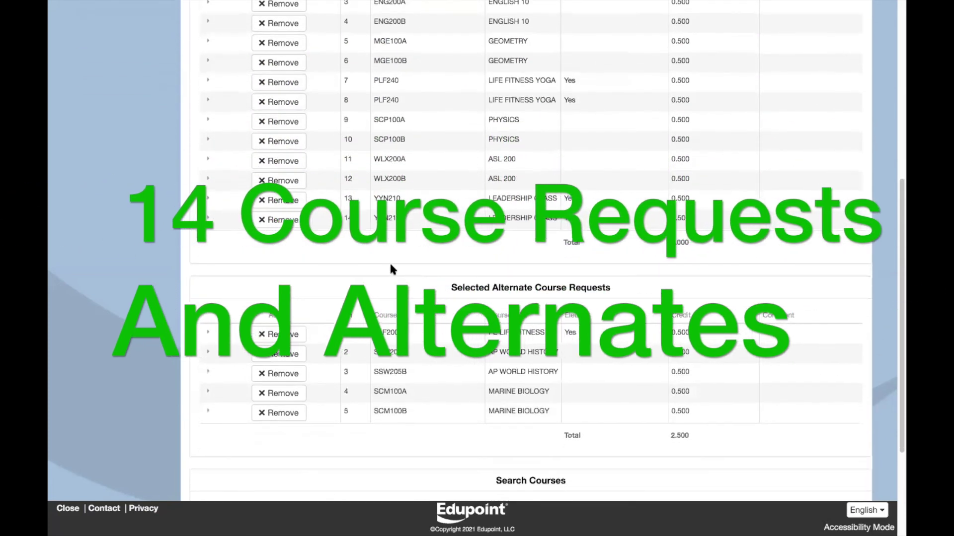